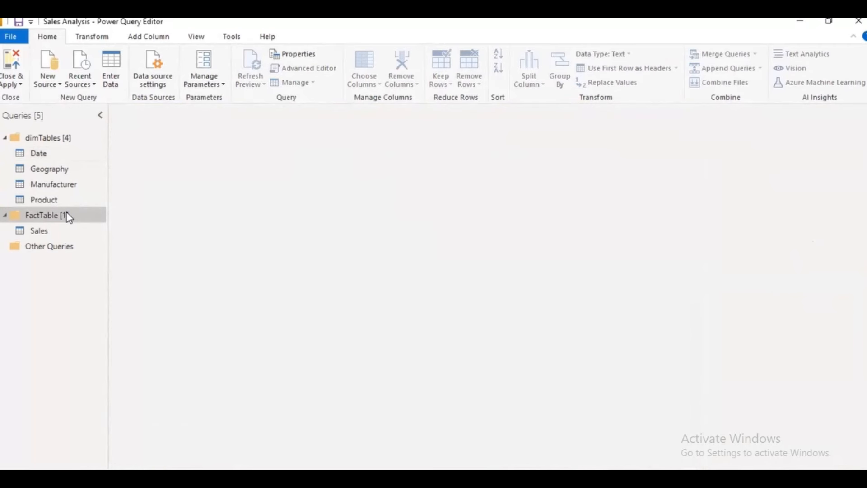
Step: With the Date column of the Sales table selected, add a new parameter named RangeStart
left_click(39, 230)
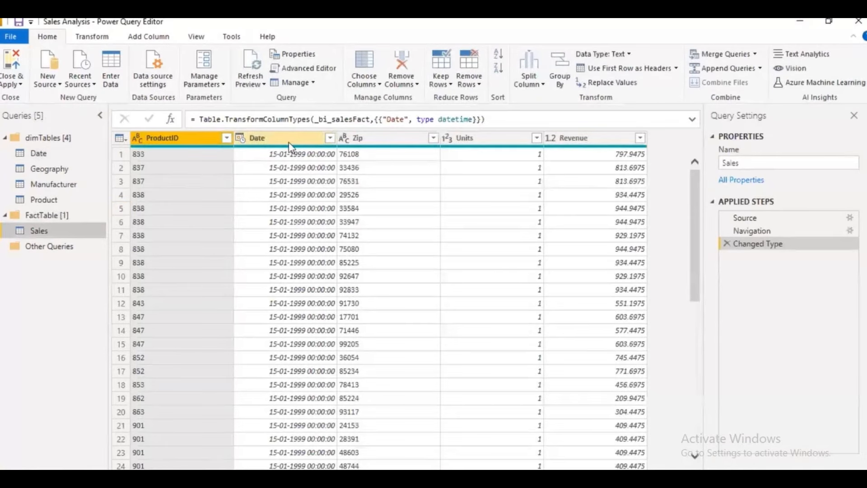
left_click(291, 139)
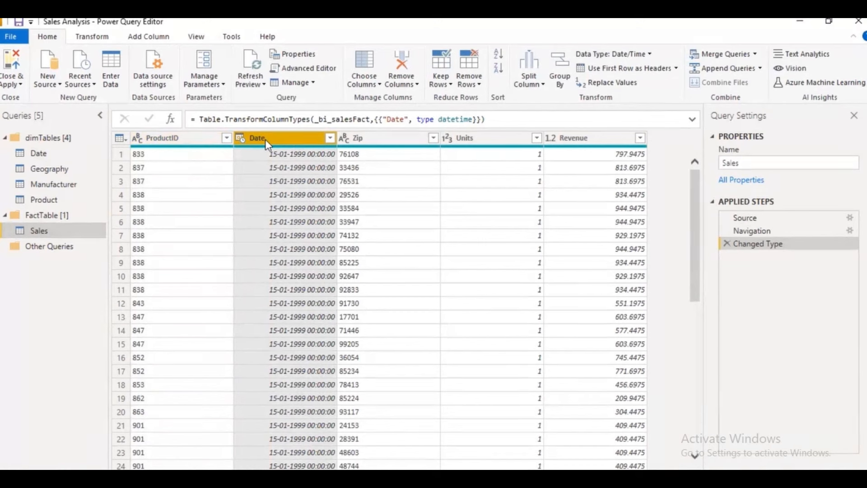
left_click(224, 85)
left_click(220, 131)
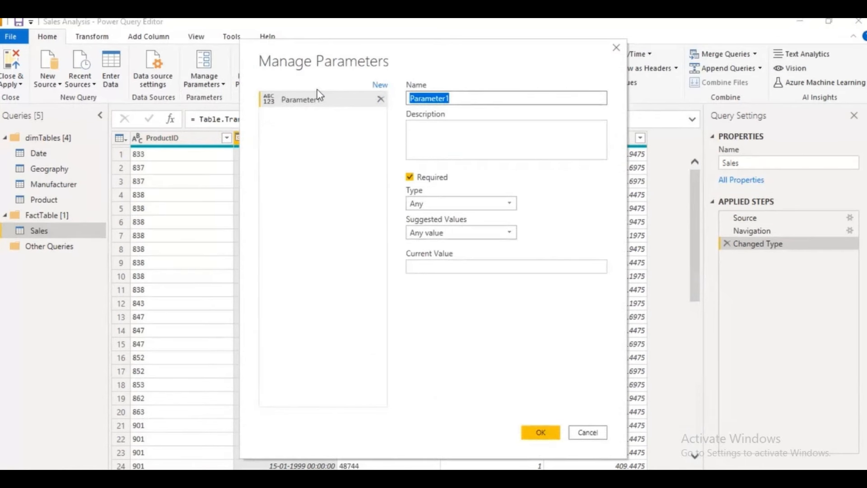
type("Range")
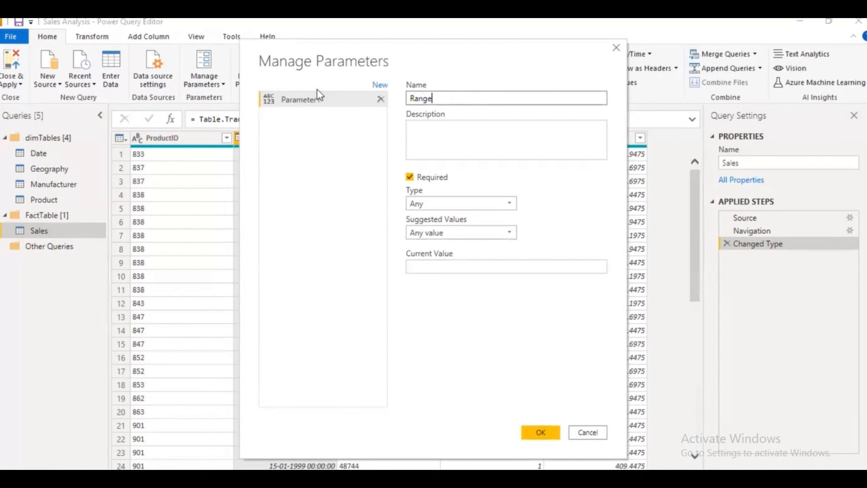
type("Start")
left_click(439, 149)
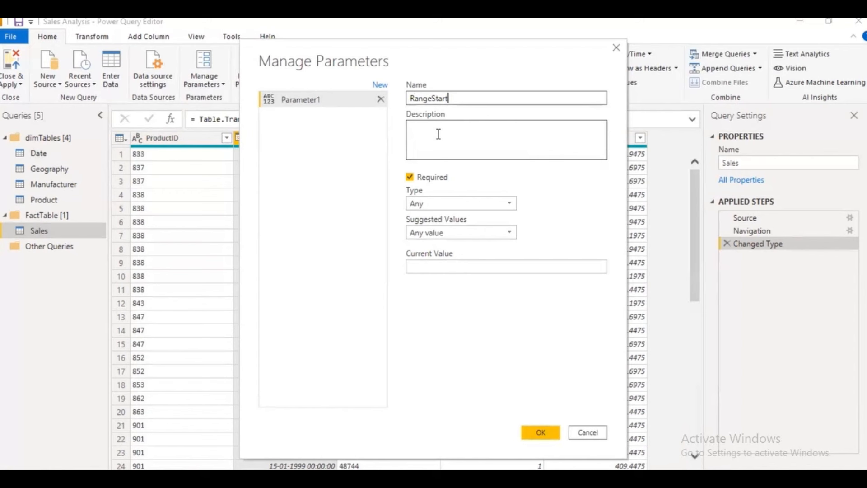
Step: Set the RangeStart parameter's type to Date/Time and its suggested values to Any value
left_click(449, 205)
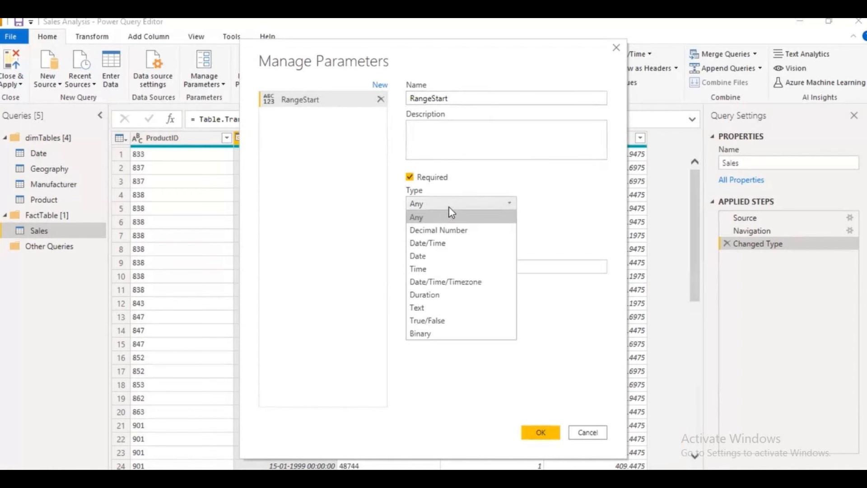
left_click(431, 244)
left_click(458, 234)
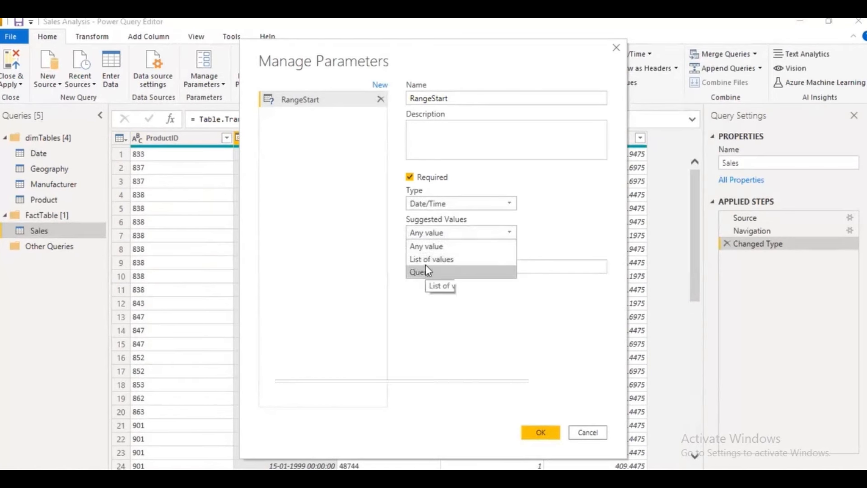
left_click(435, 245)
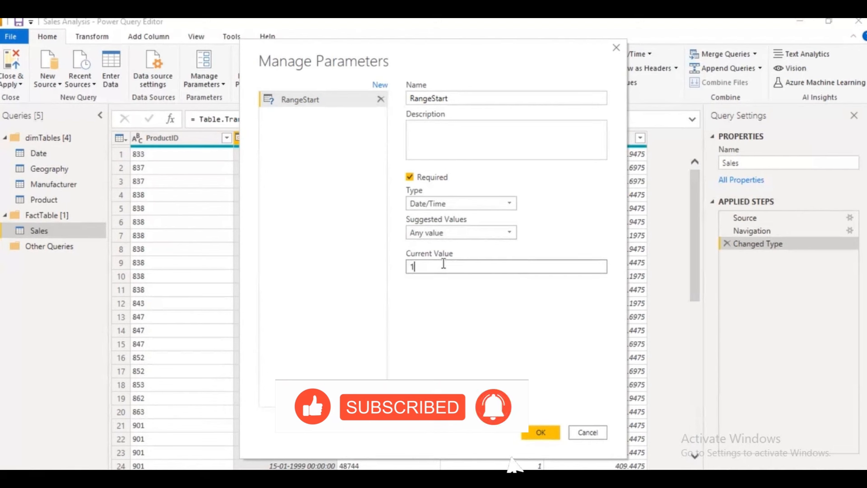
Step: Set RangeStart's current value to 1/1/2005 12:00:00 am, save the parameter and display it
type("1/1")
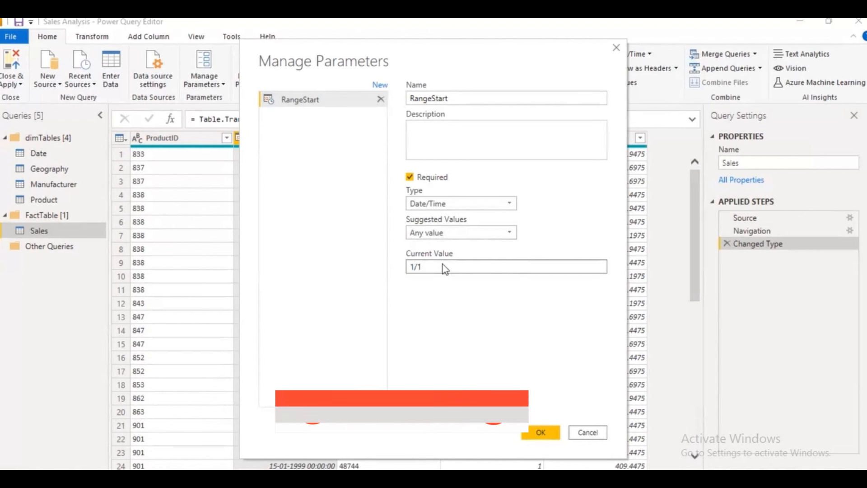
type("/2005")
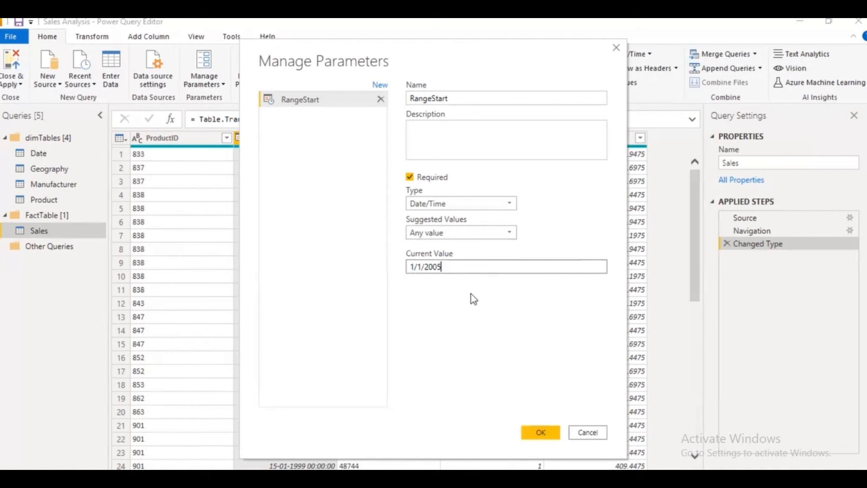
type(" 12:00:00 a,m")
key("BackSpace")
key("BackSpace")
type("m")
left_click(535, 432)
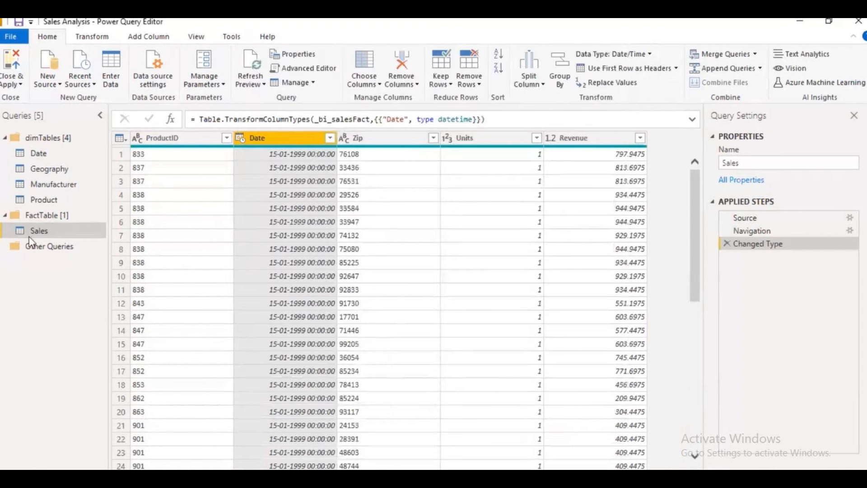
left_click(41, 266)
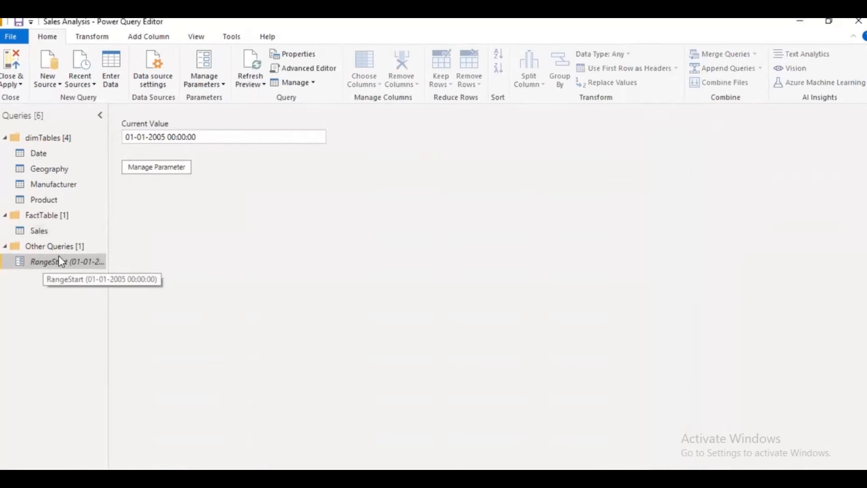
Step: Add a second parameter named RangeEnd
left_click(222, 86)
left_click(228, 127)
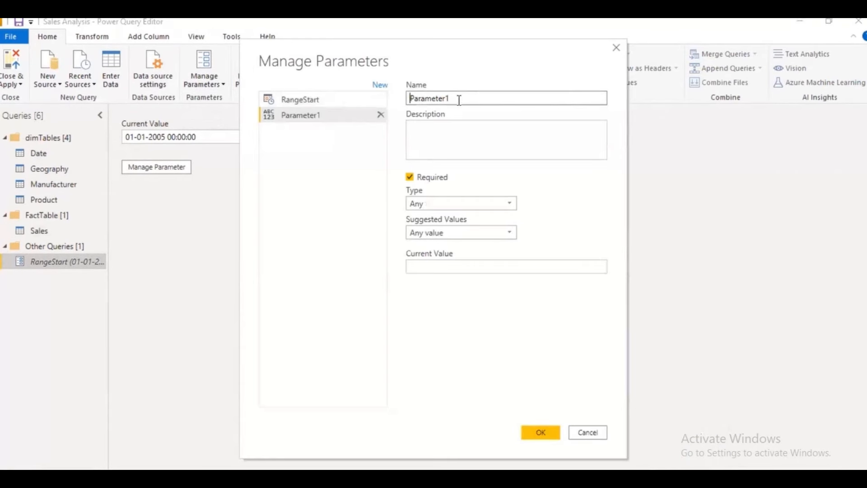
type("Rangeend")
key("BackSpace")
key("BackSpace")
key("BackSpace")
type("End")
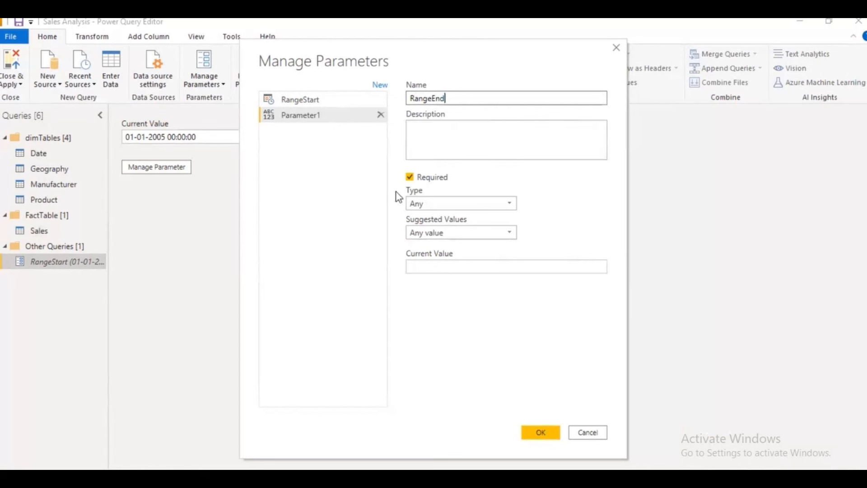
Step: Give RangeEnd the Date/Time type and a current value of 31/12/2020 12:00:00 am, and save it
left_click(446, 204)
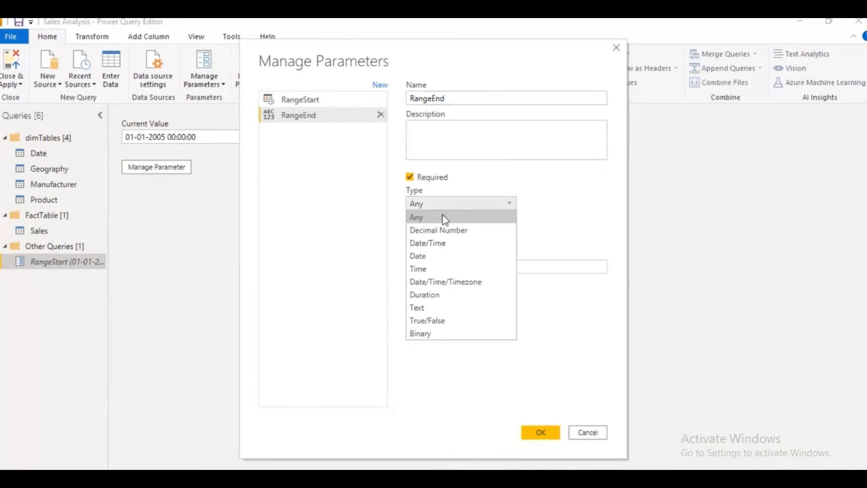
left_click(437, 244)
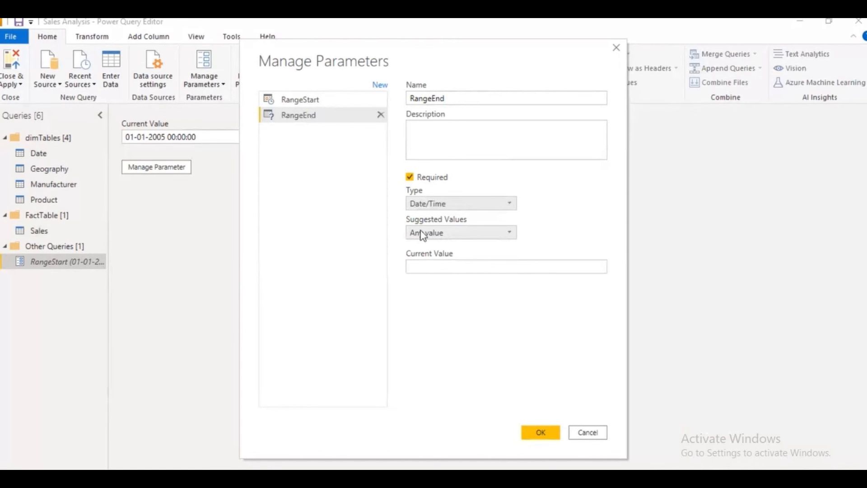
left_click(434, 264)
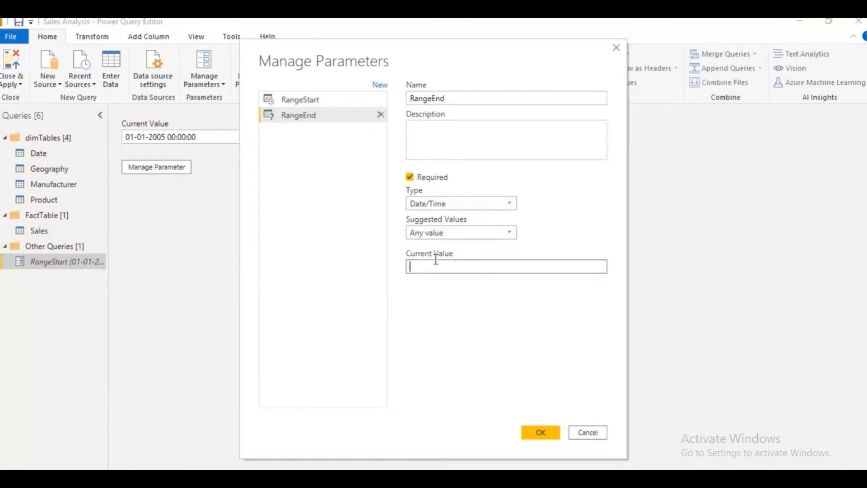
type("31/12/")
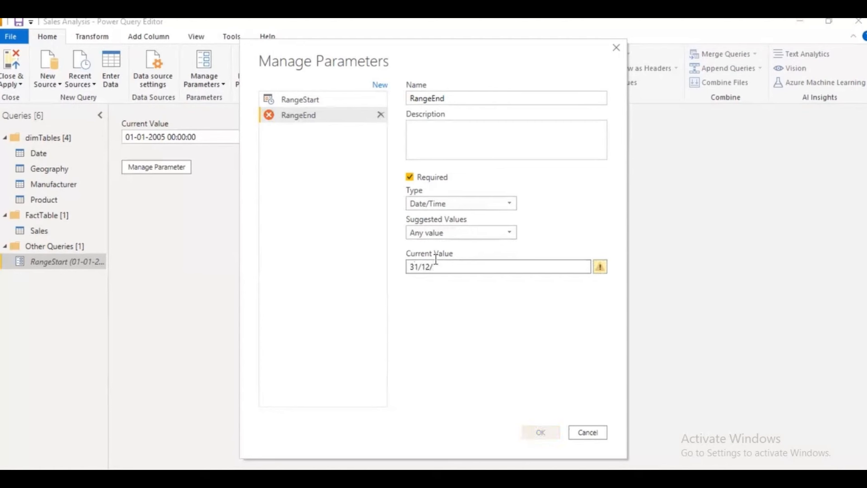
type("2020")
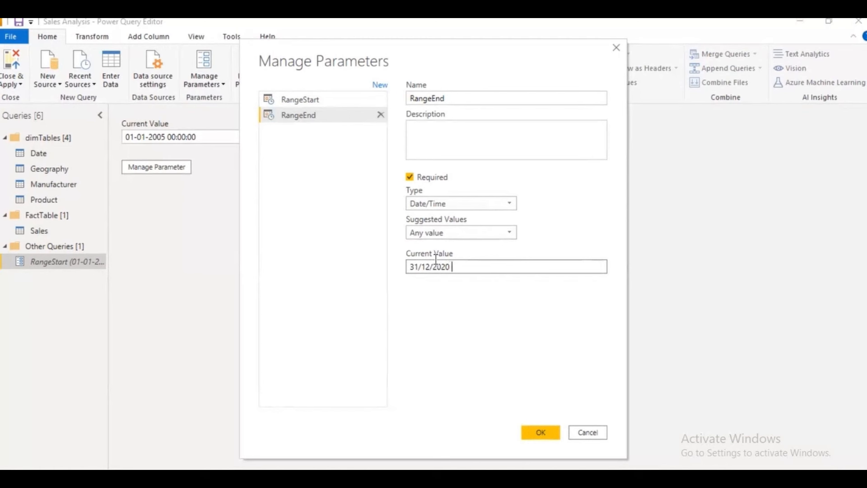
type(" 12:00:0 am")
left_click(542, 432)
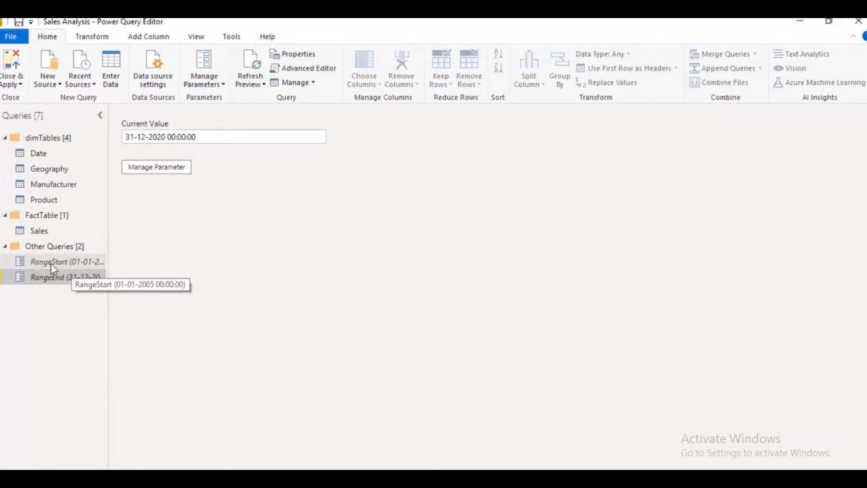
Step: Start a custom filter on the Sales table's Date column with the condition "is after or equal to" the RangeStart parameter
left_click(58, 234)
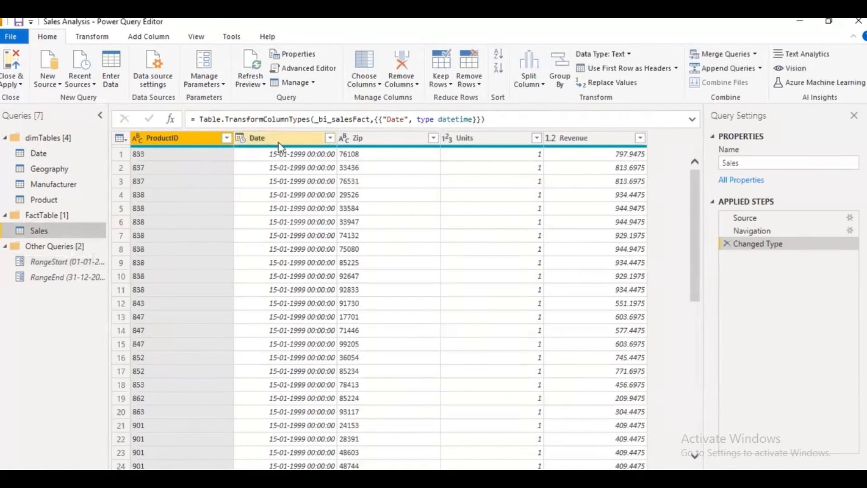
left_click(279, 142)
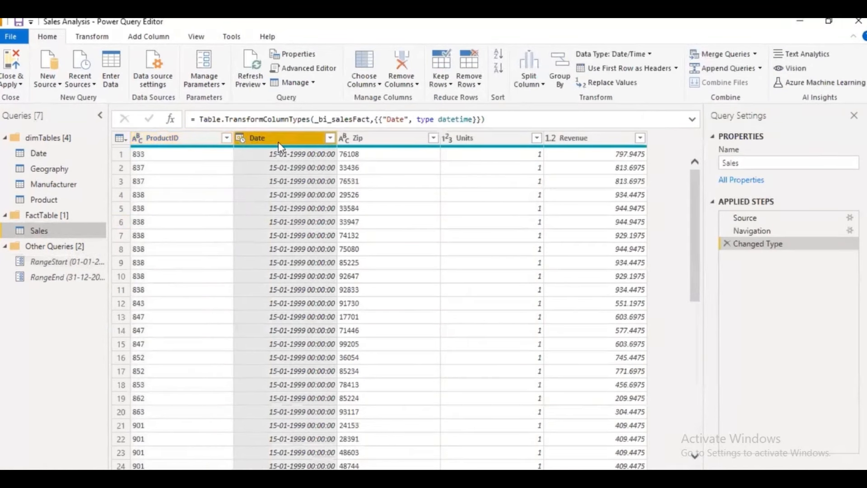
left_click(329, 139)
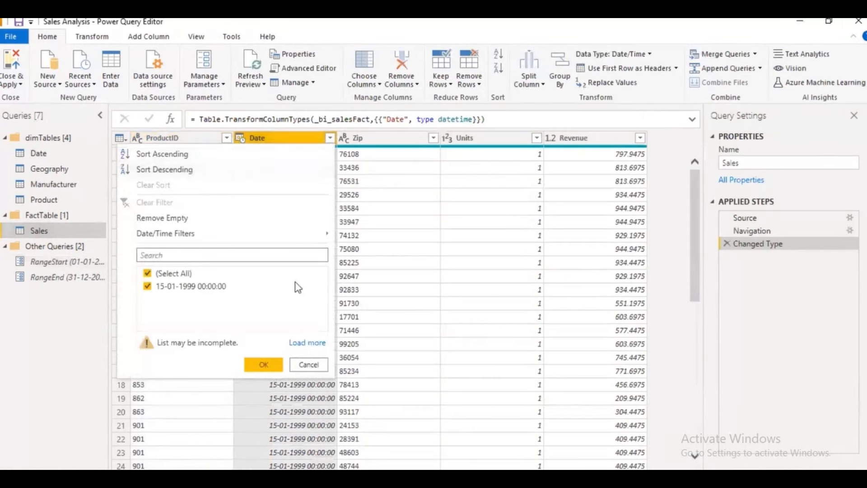
mouse_move(271, 233)
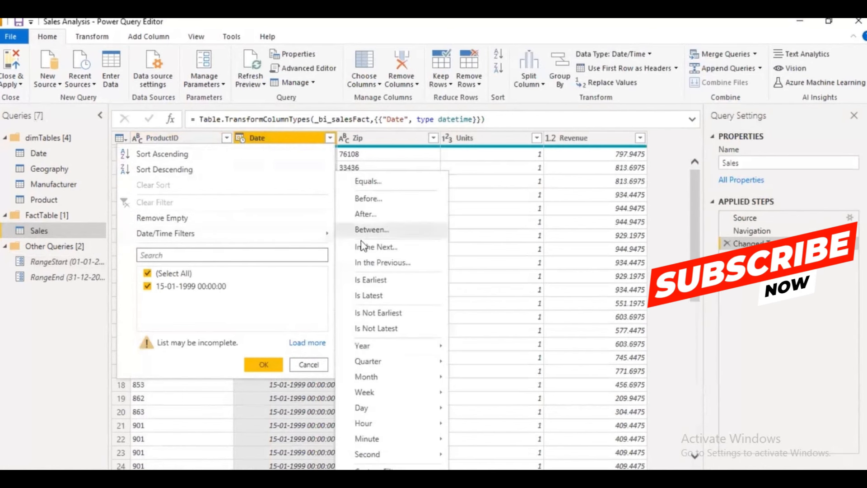
left_click(367, 468)
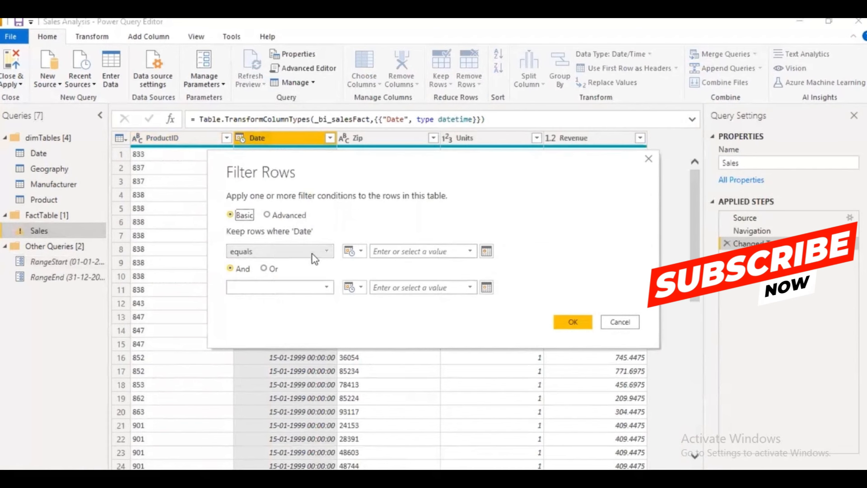
left_click(297, 254)
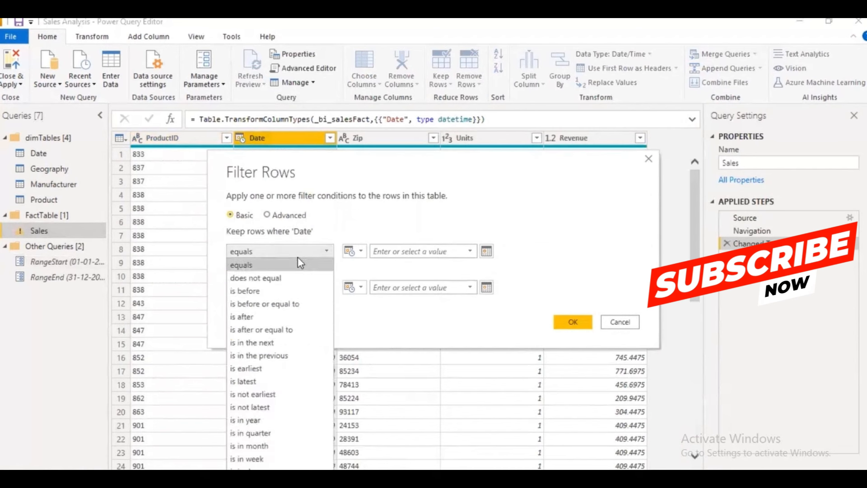
left_click(260, 331)
left_click(359, 253)
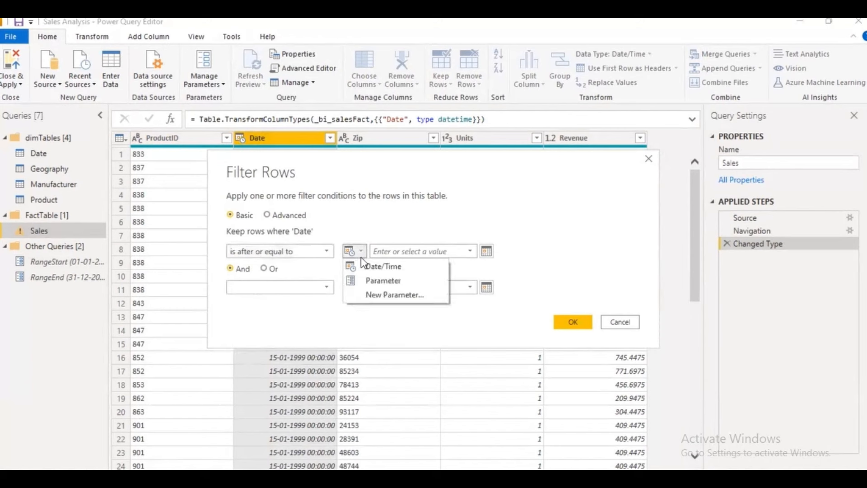
left_click(374, 280)
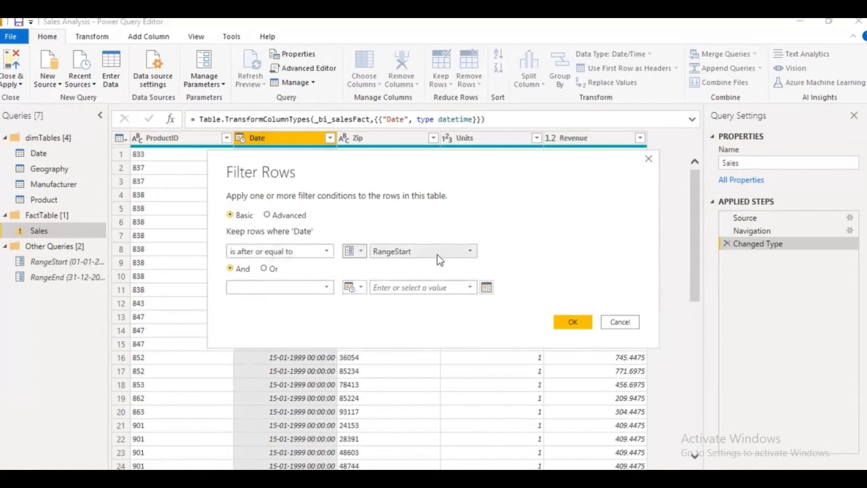
left_click(468, 251)
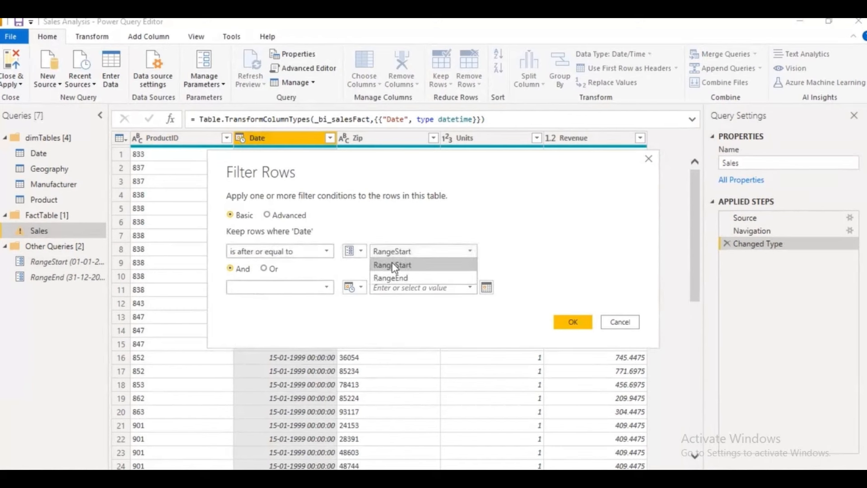
left_click(413, 266)
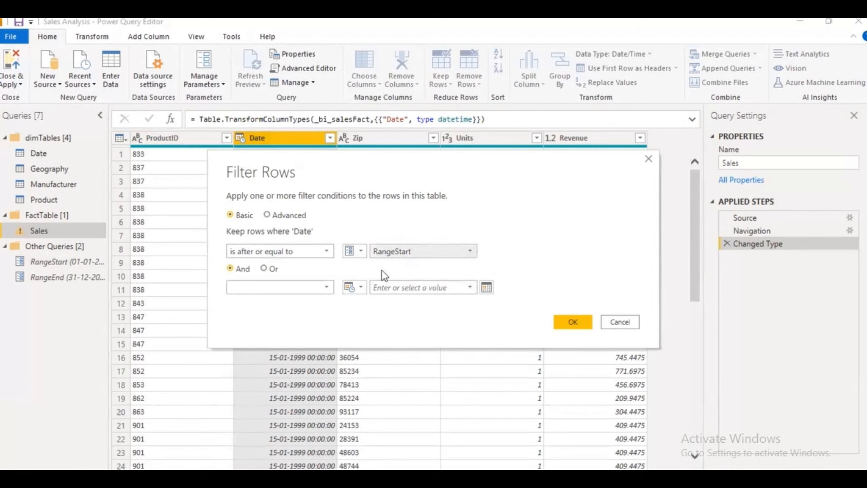
Step: Add the And condition "is before or equal to" the RangeEnd parameter and apply the filter to the Date column
left_click(327, 288)
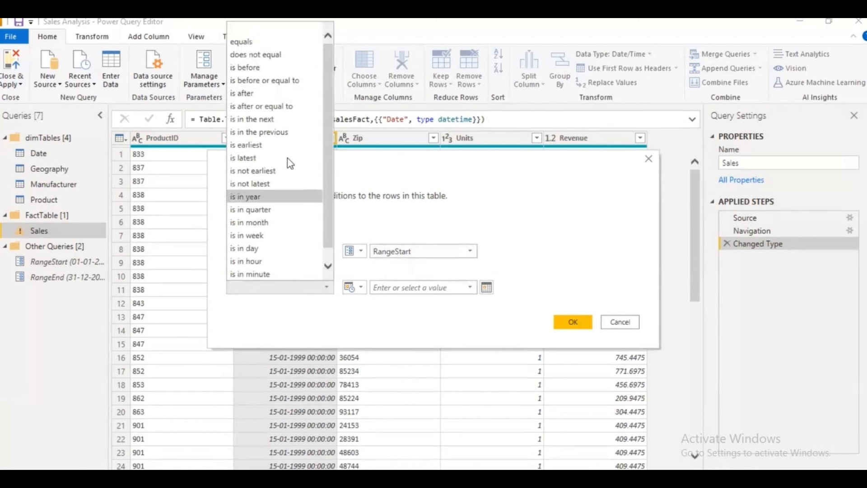
left_click(459, 192)
left_click(316, 288)
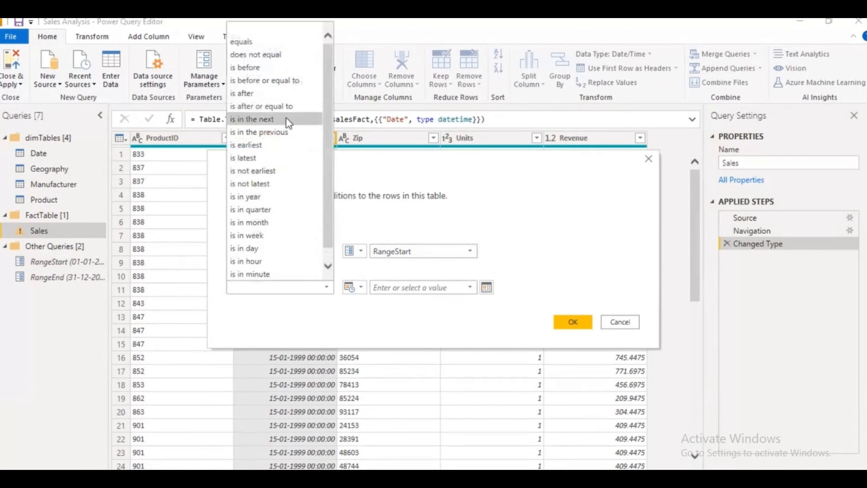
left_click(289, 80)
left_click(361, 288)
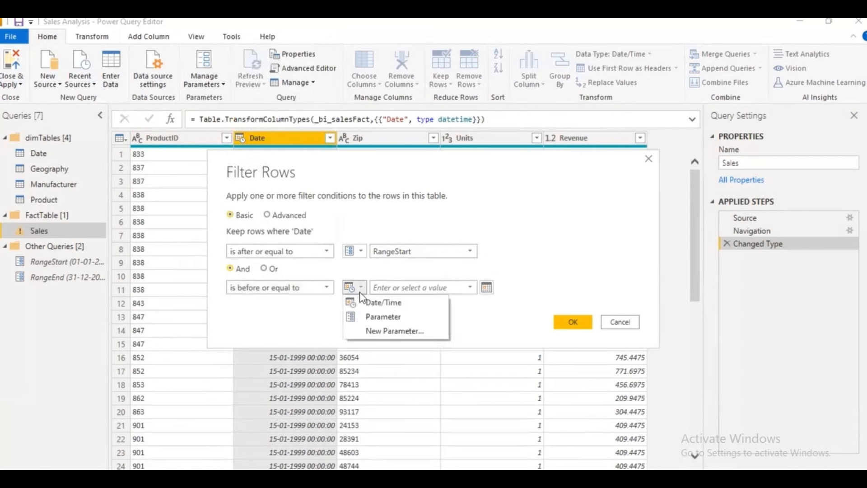
left_click(353, 313)
left_click(420, 288)
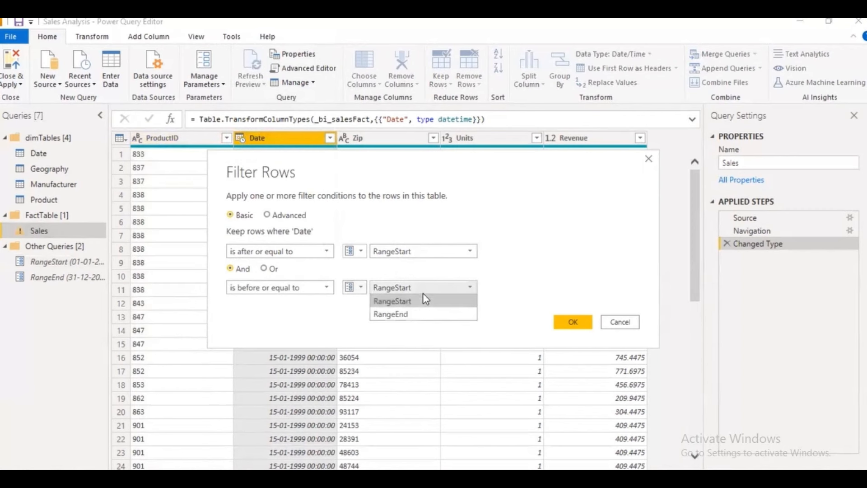
left_click(411, 314)
left_click(573, 323)
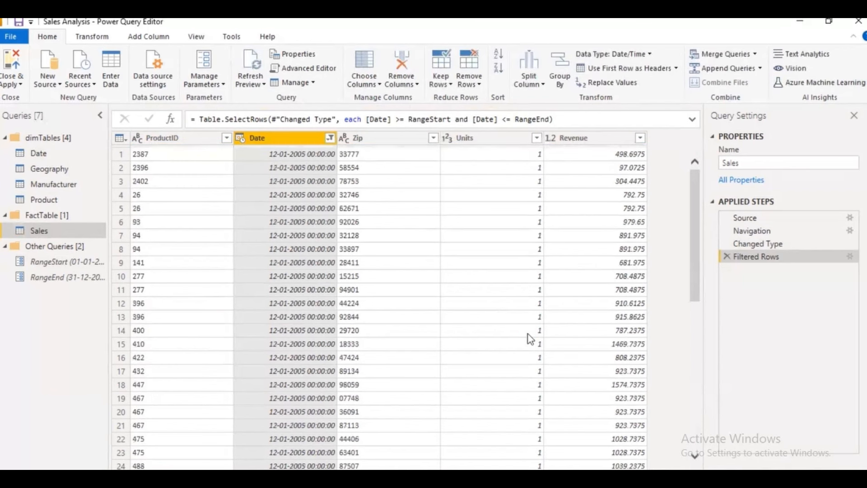
Step: Close the query editor with the changes applied and turn on incremental refresh for the Sales table
left_click(20, 85)
left_click(29, 98)
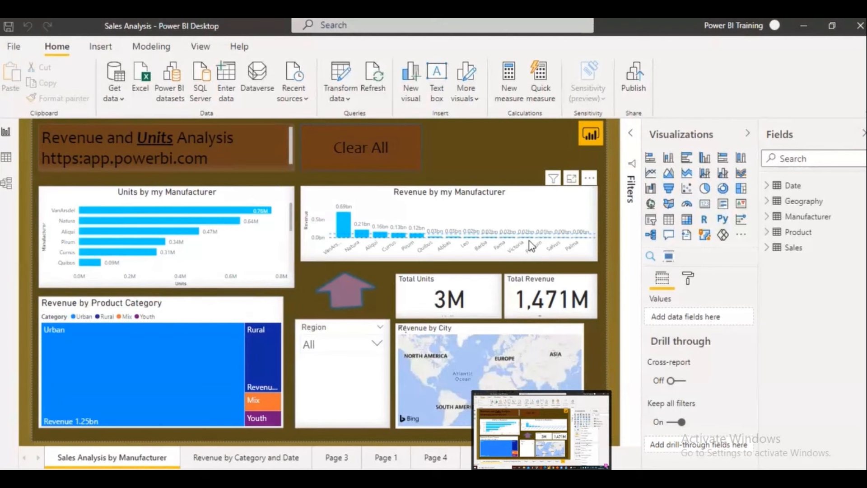
right_click(800, 247)
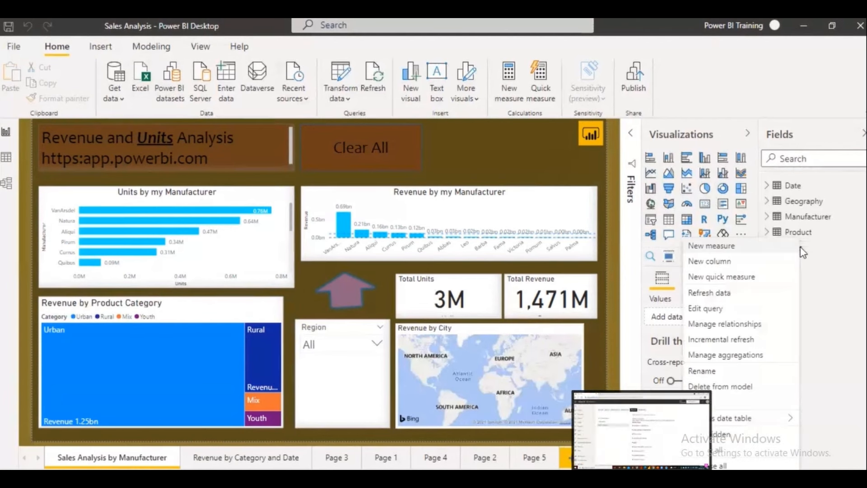
left_click(731, 344)
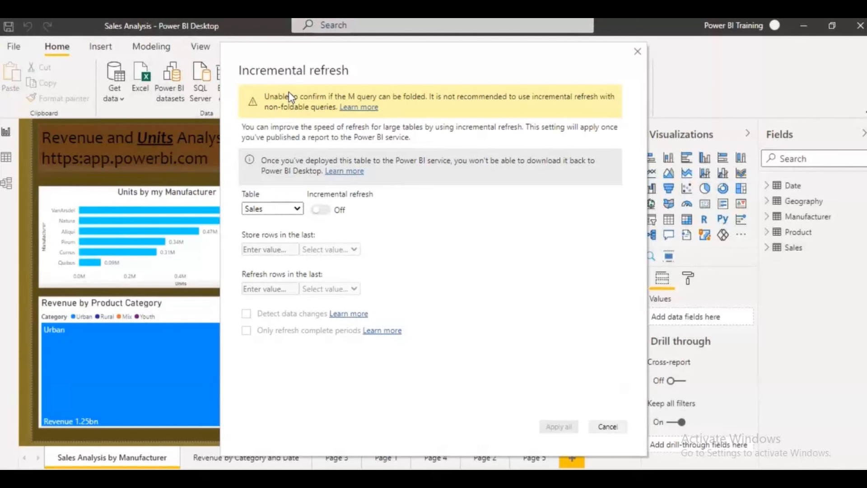
left_click(316, 211)
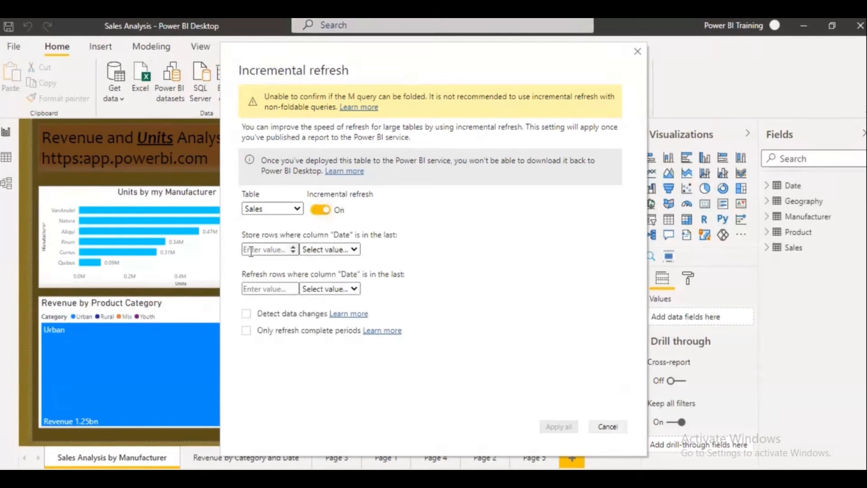
Step: Set the incremental refresh policy to store Sales rows whose Date is in the last 5 years
left_click(276, 248)
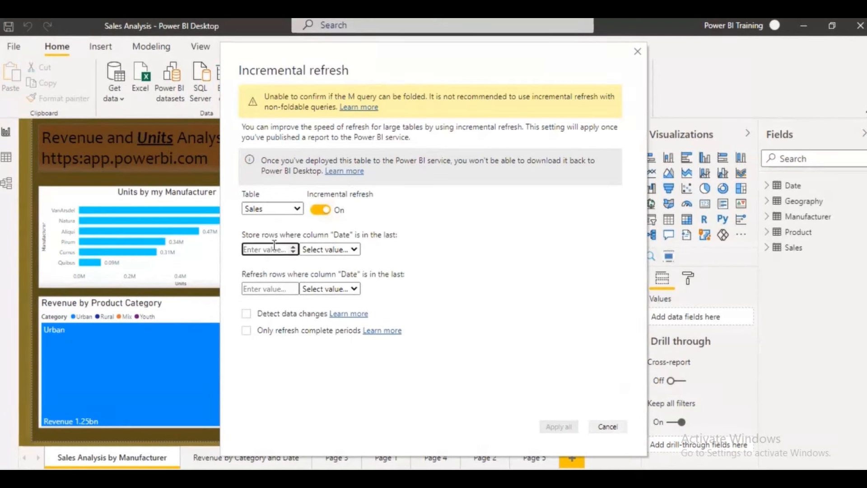
type("5")
left_click(346, 249)
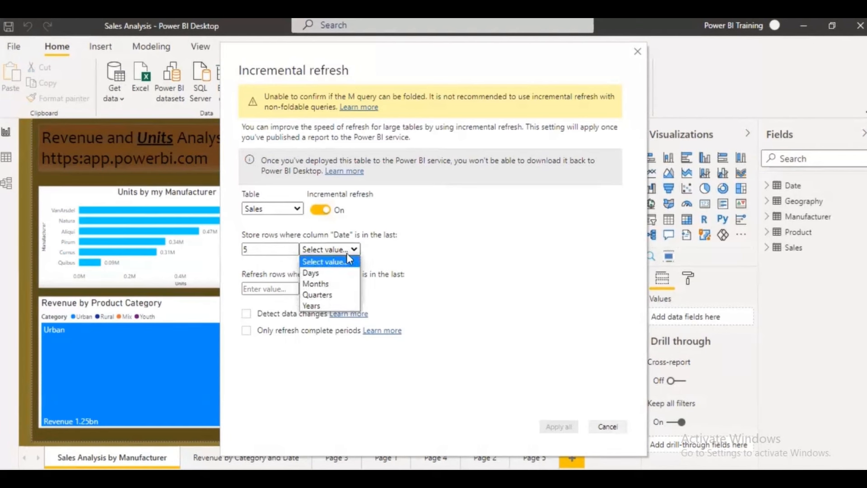
left_click(332, 305)
Step: Set the policy to refresh rows whose Date is in the last 10 days, and apply it
left_click(276, 289)
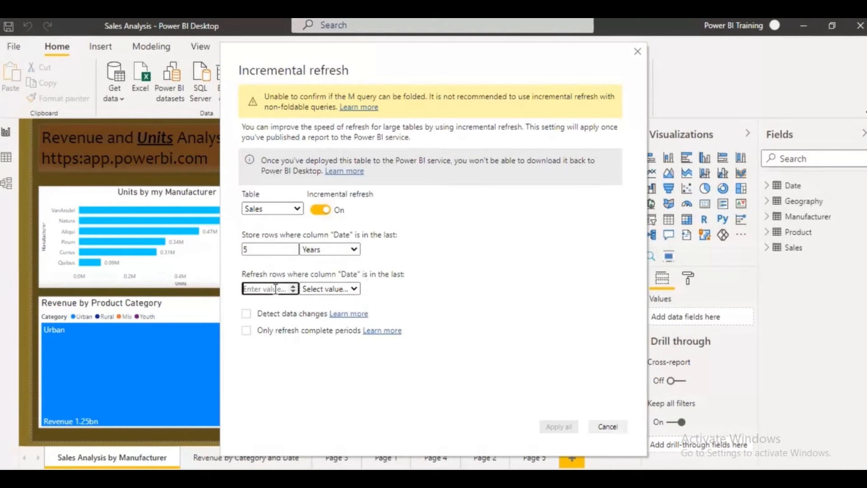
type("10")
left_click(348, 289)
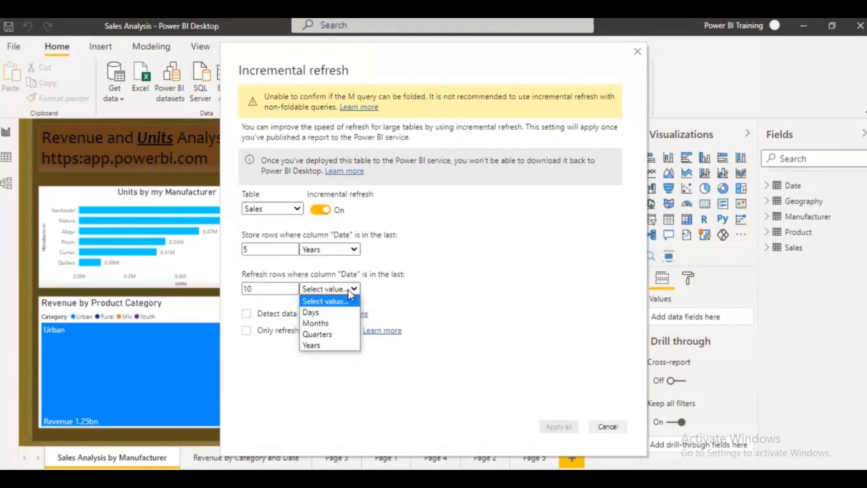
left_click(326, 312)
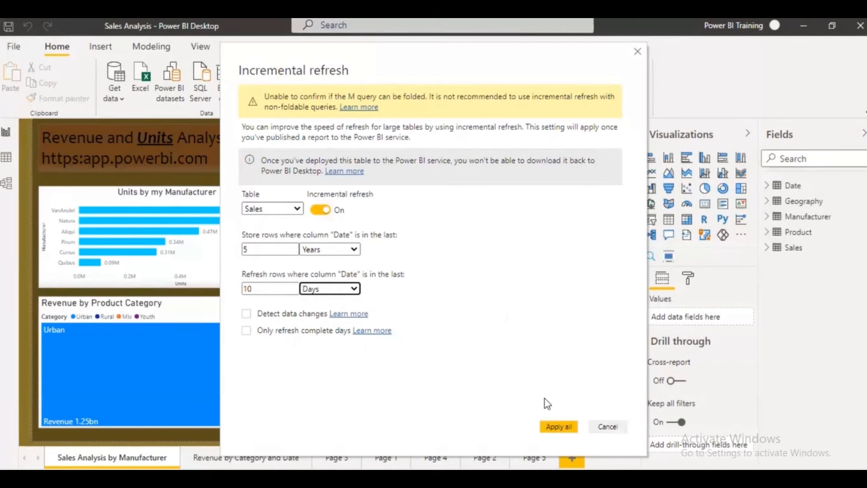
left_click(560, 428)
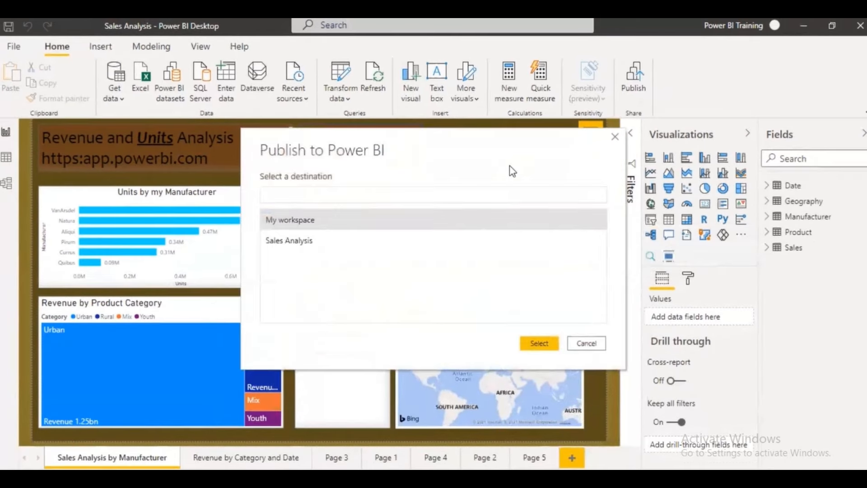
Step: Publish the report to My workspace, replacing the existing Sales Analysis dataset, and dismiss the publishing dialog
left_click(341, 223)
left_click(550, 345)
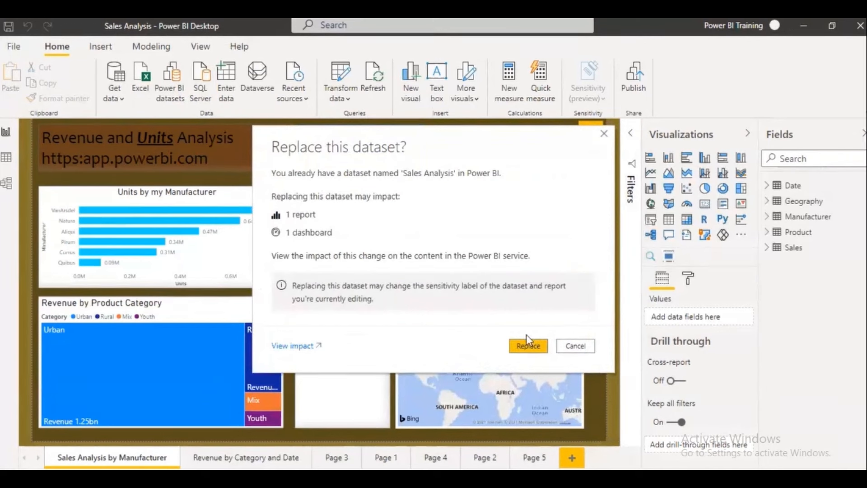
left_click(540, 349)
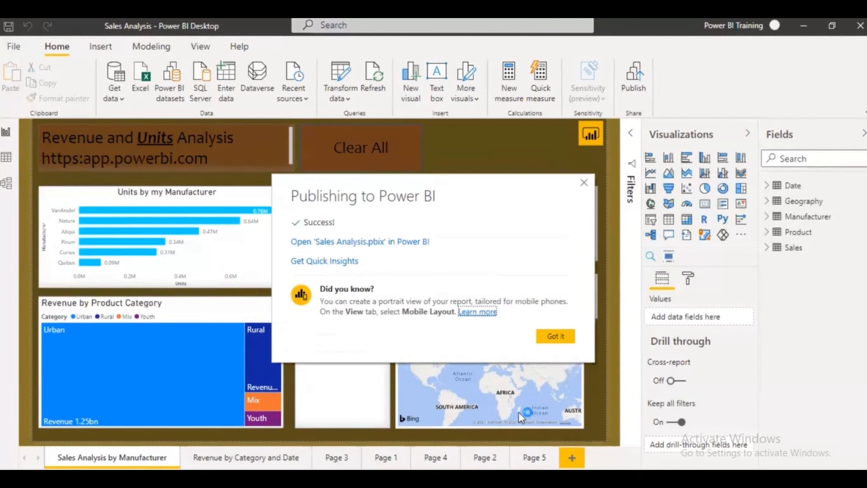
left_click(555, 336)
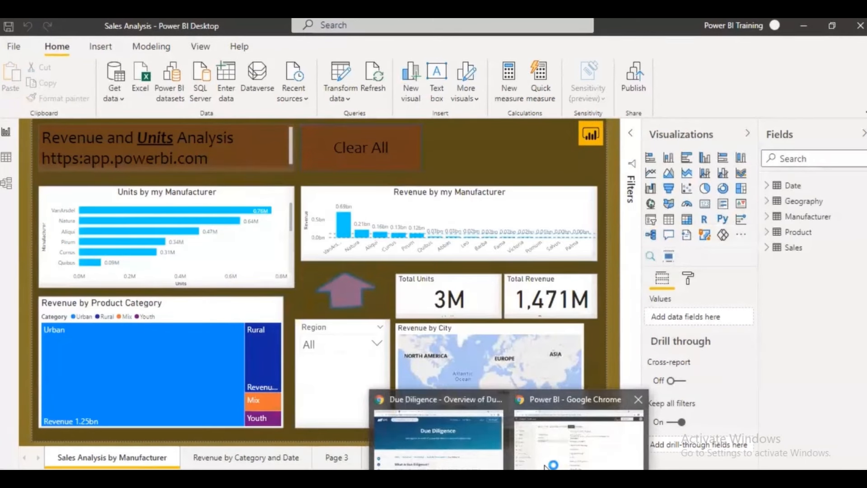
Step: Switch to the Power BI service in Chrome, reload the Sales Analysis dataset settings and check the Parameters section
left_click(579, 429)
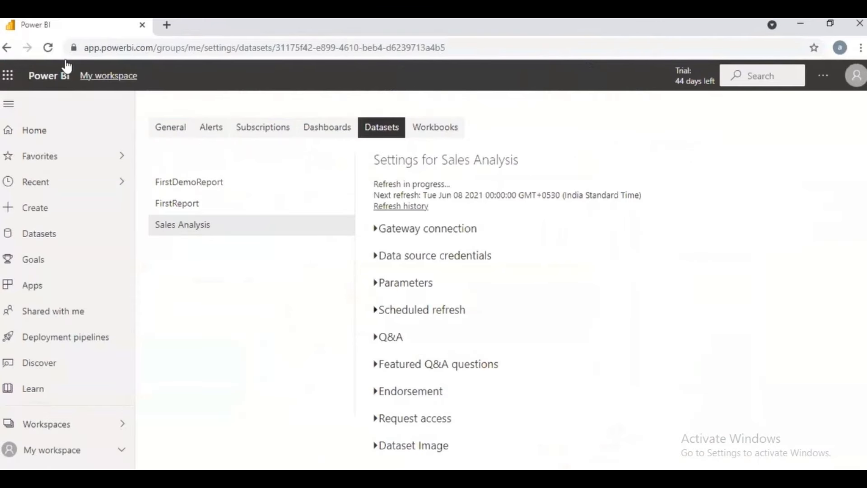
left_click(47, 48)
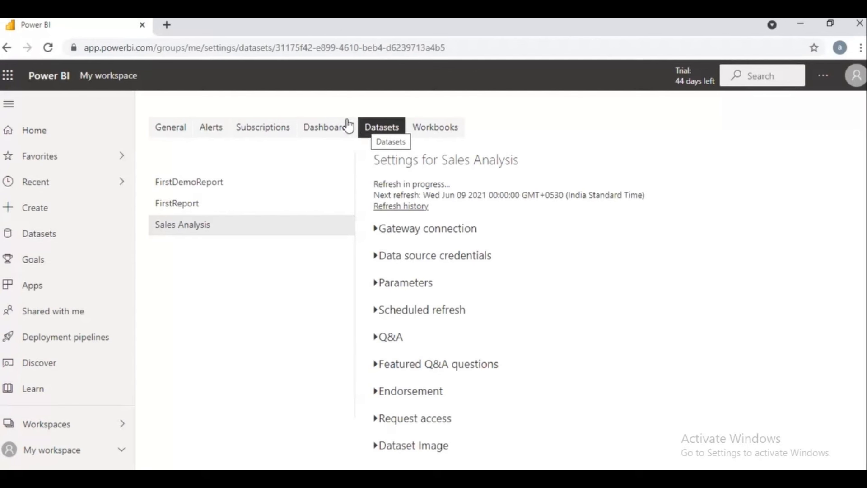
left_click(377, 287)
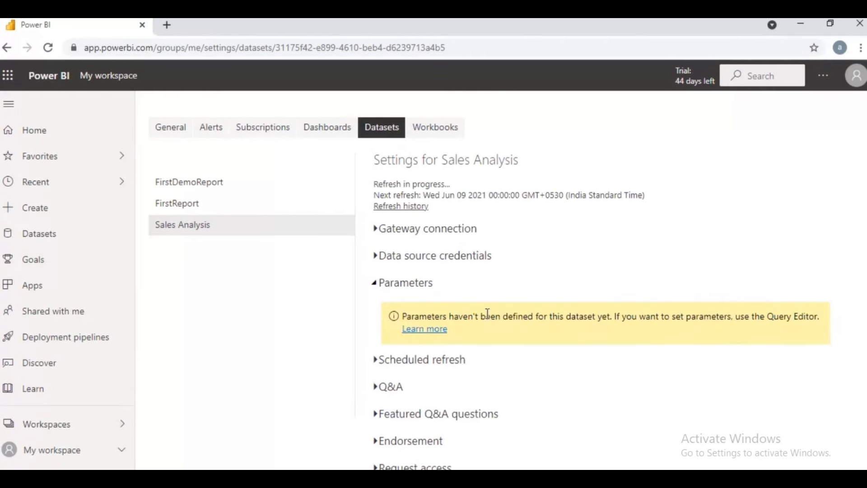
left_click(378, 284)
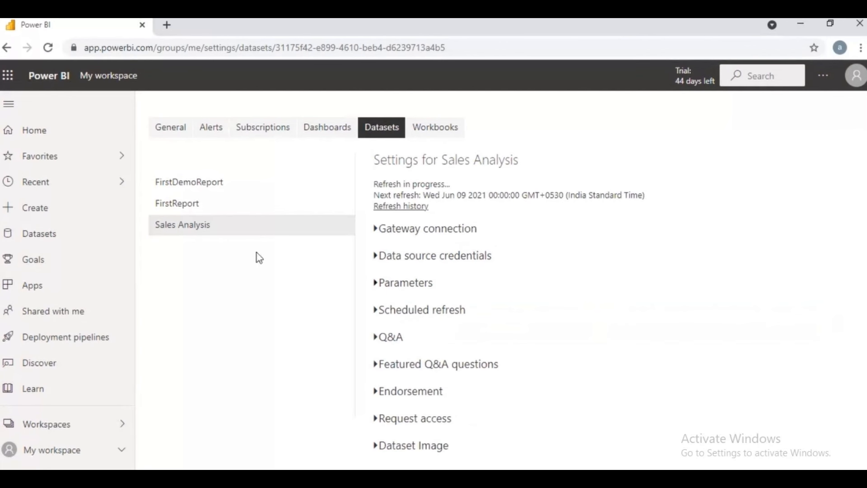
Step: Reopen the Sales Analysis dataset's settings from My workspace and check its Parameters section again
left_click(45, 456)
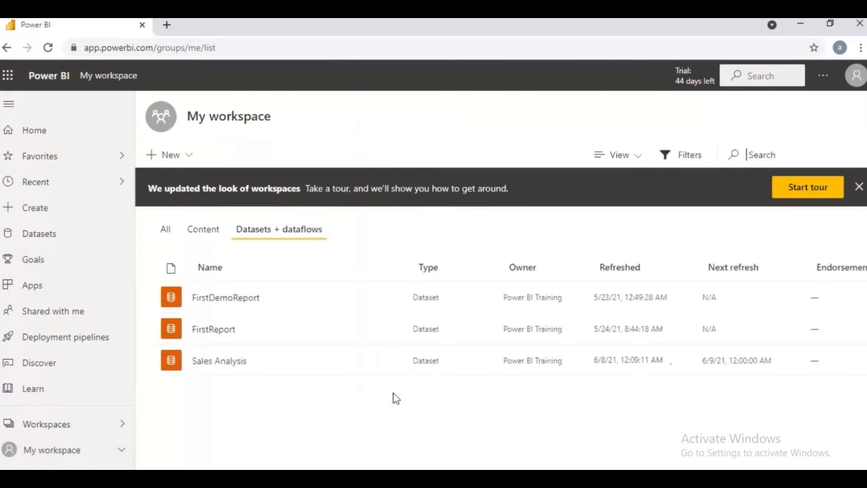
left_click(391, 361)
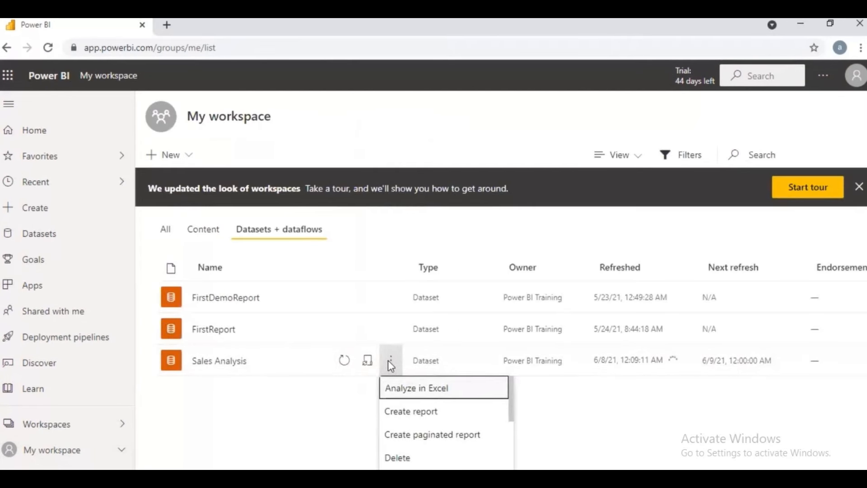
left_click(392, 365)
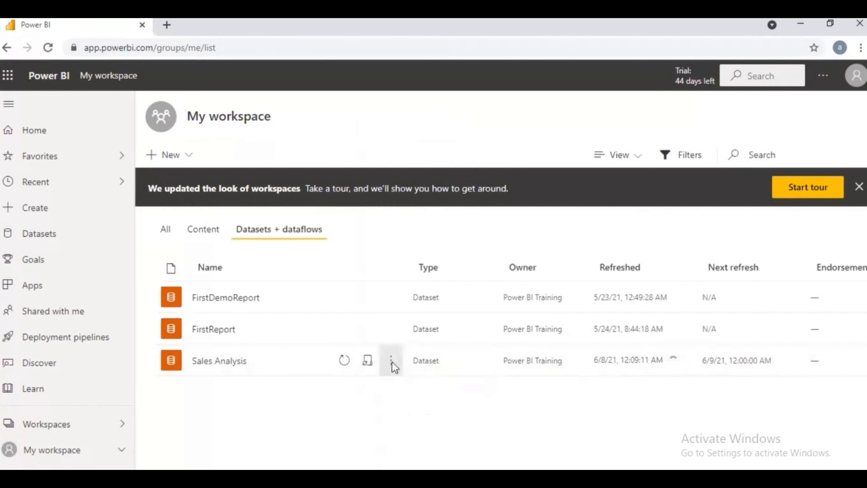
left_click(392, 363)
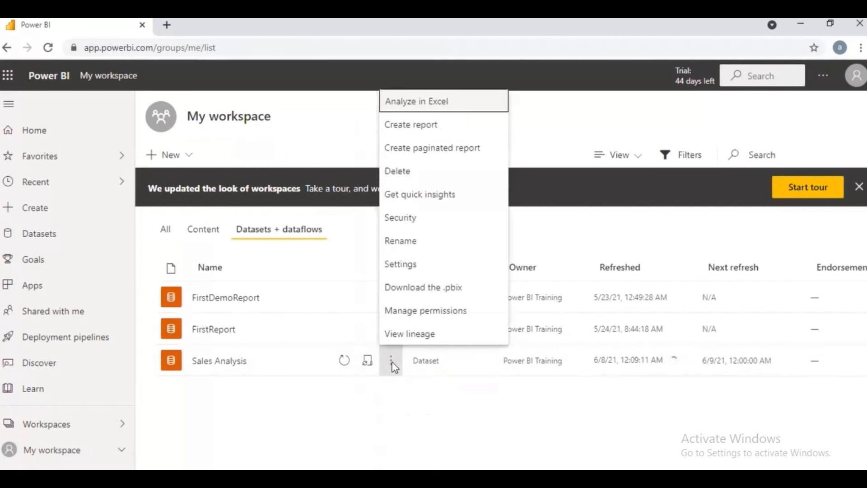
left_click(424, 265)
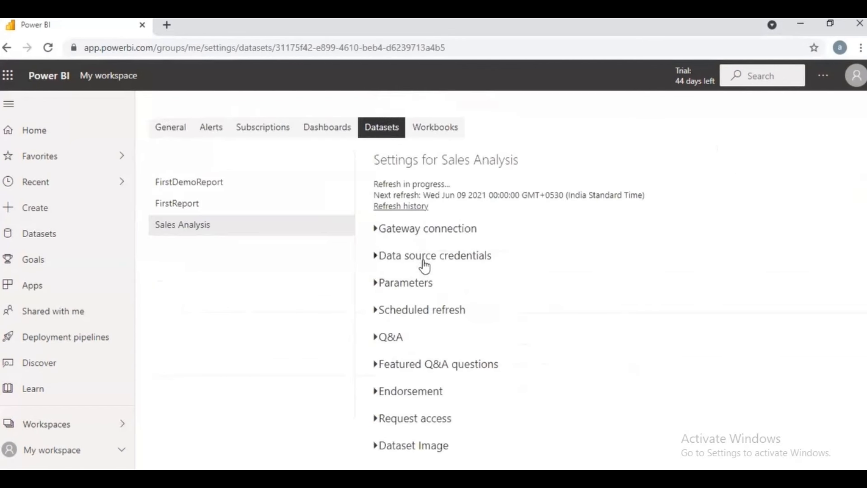
left_click(376, 284)
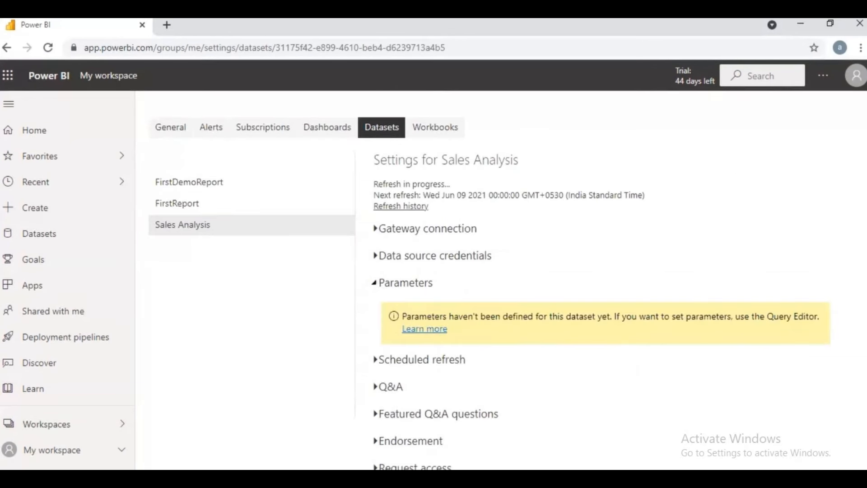
left_click(377, 284)
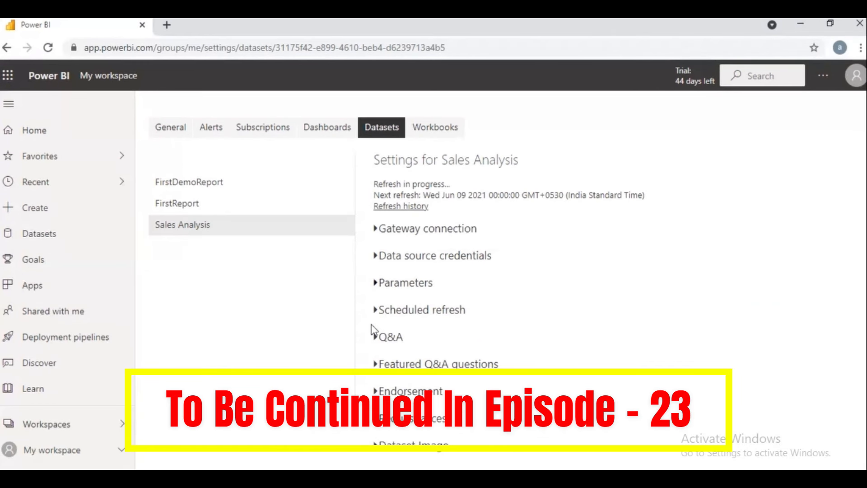
Step: Review the Scheduled refresh settings of the Sales Analysis dataset and collapse the section
left_click(389, 311)
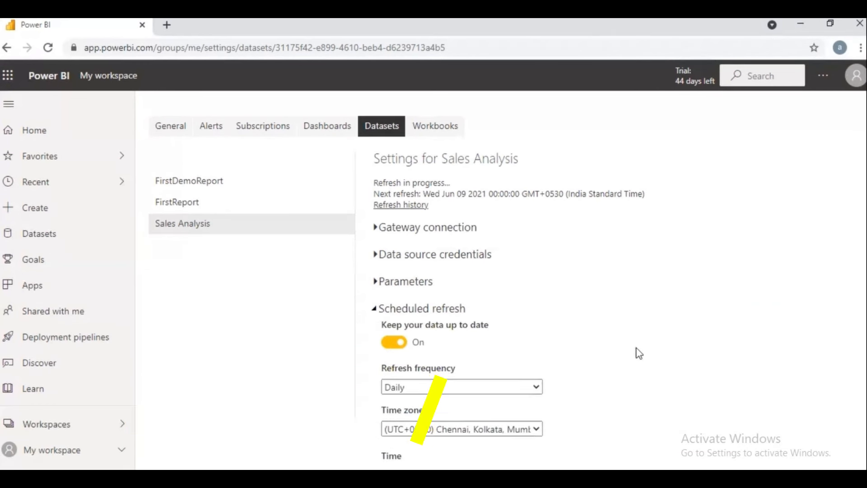
scroll(637, 350, "down", 3)
scroll(641, 351, "up", 2)
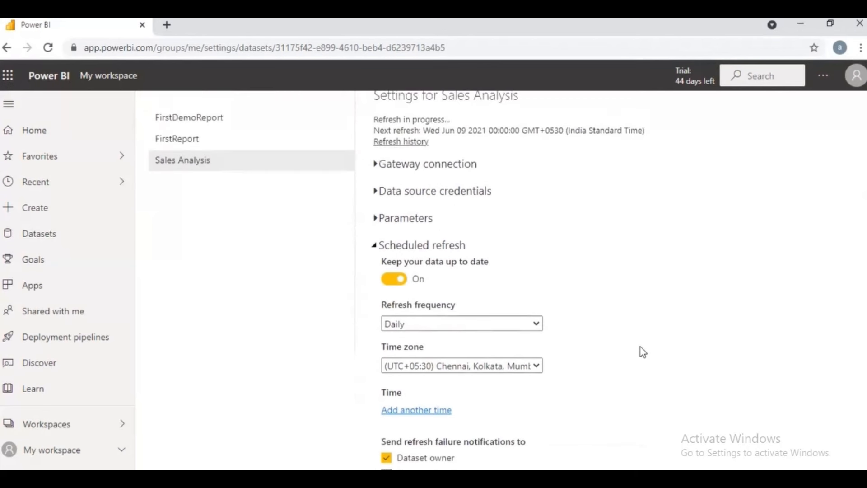
left_click(375, 246)
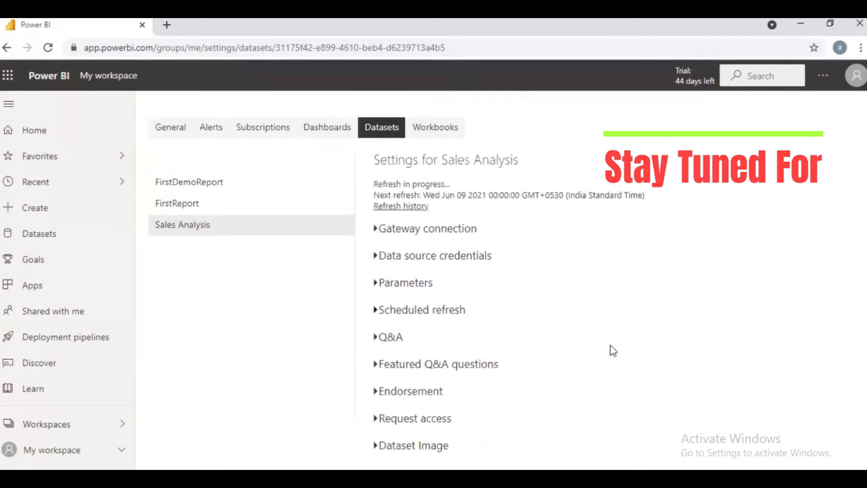